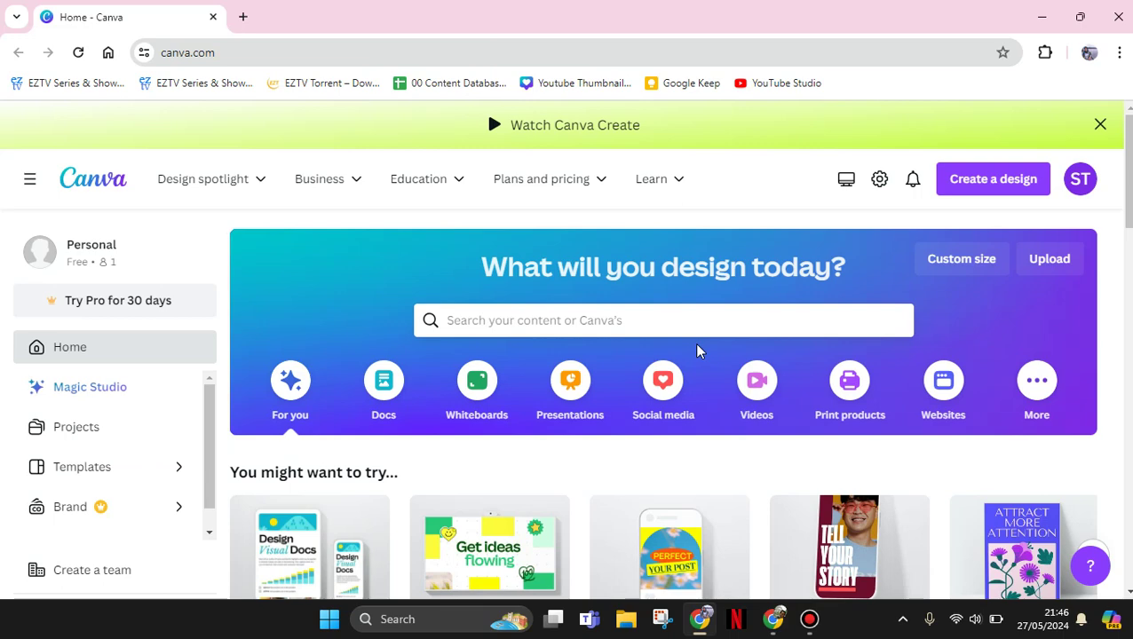
- Close the 'Watch Canva Create' banner so the home page shows design suggestions
left_click(1098, 122)
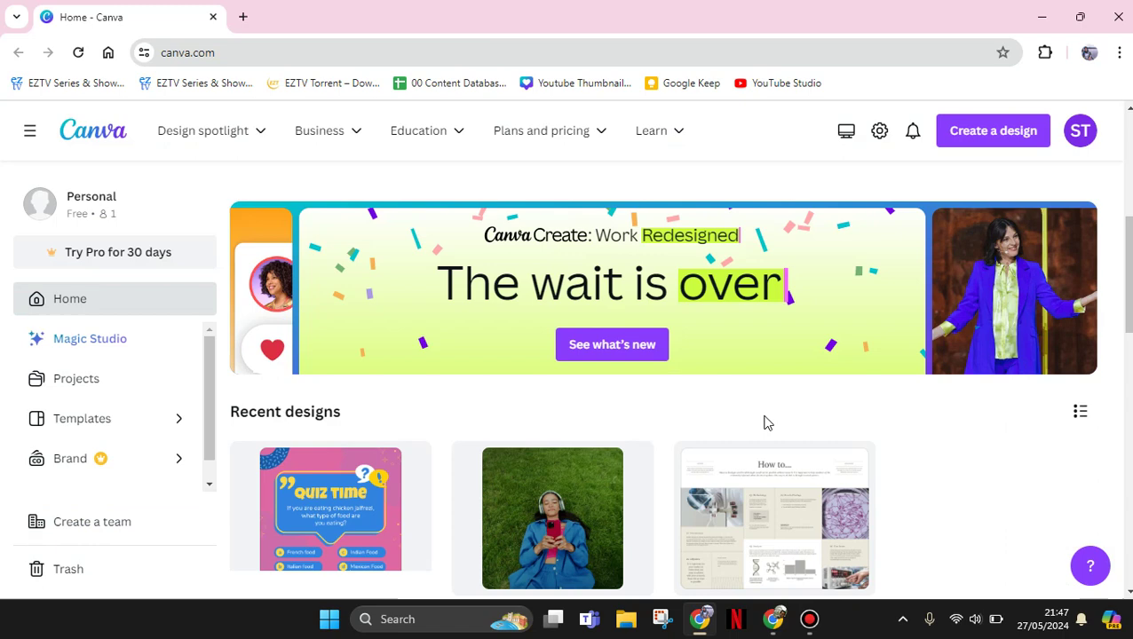
scroll(764, 417, "down", 5)
scroll(762, 422, "up", 5)
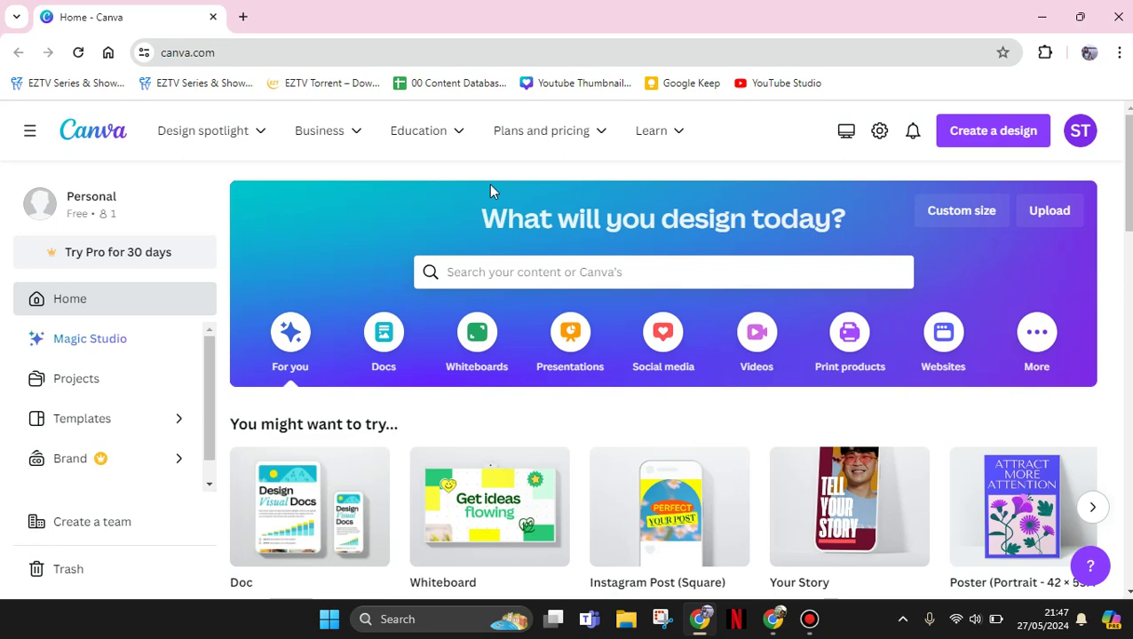
- Create a new blank custom-size poster design
left_click(993, 142)
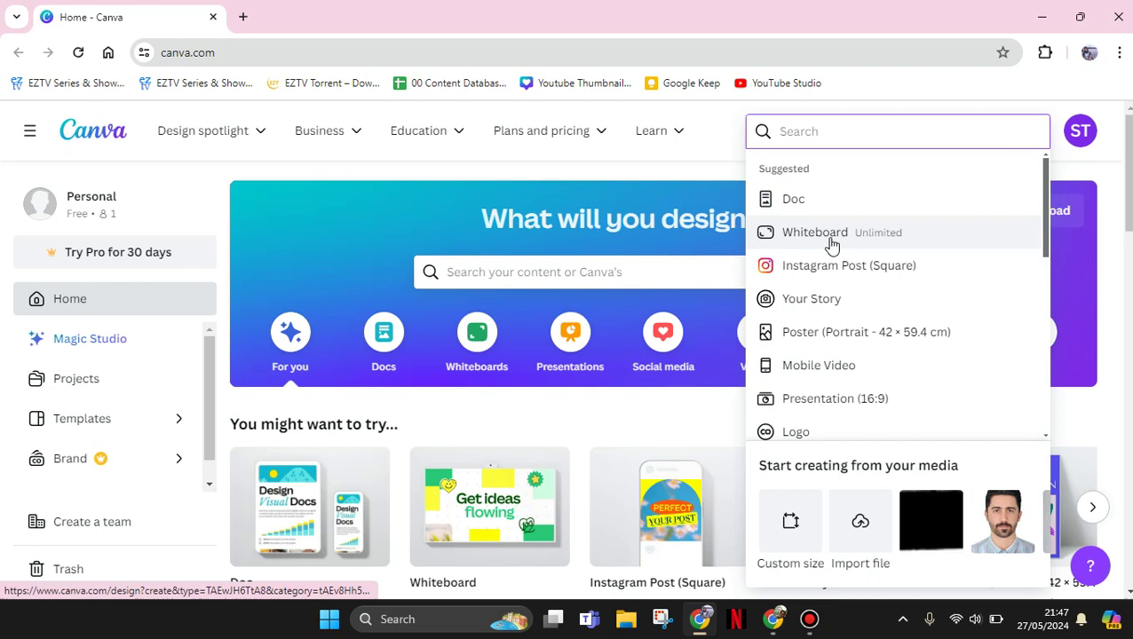
left_click(790, 524)
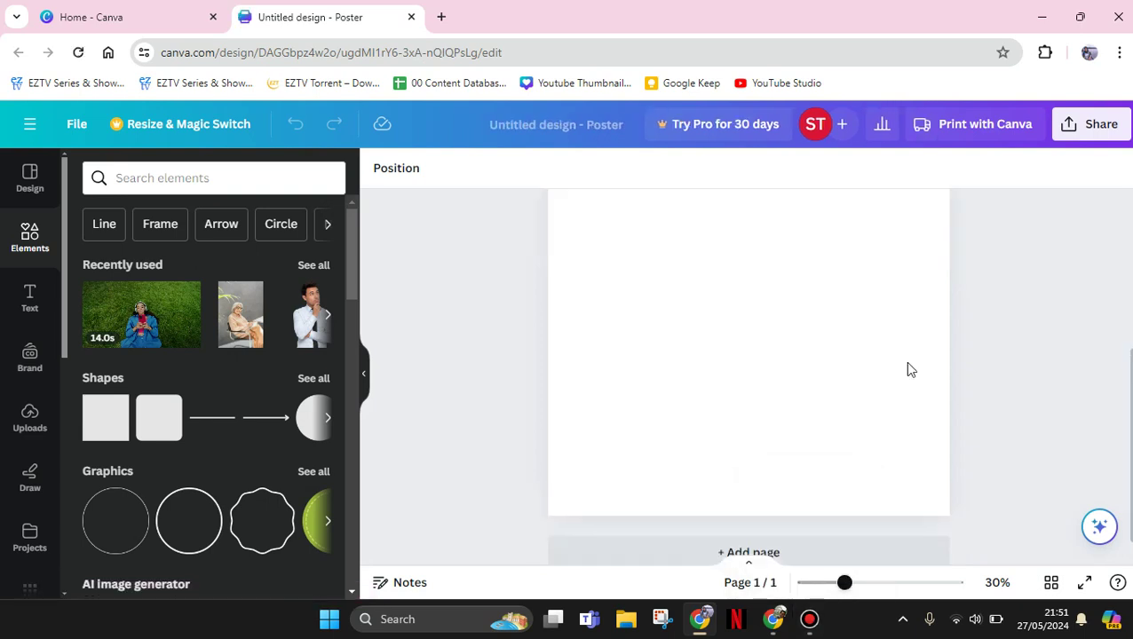
- Search the Elements library for 'anime'
left_click(37, 236)
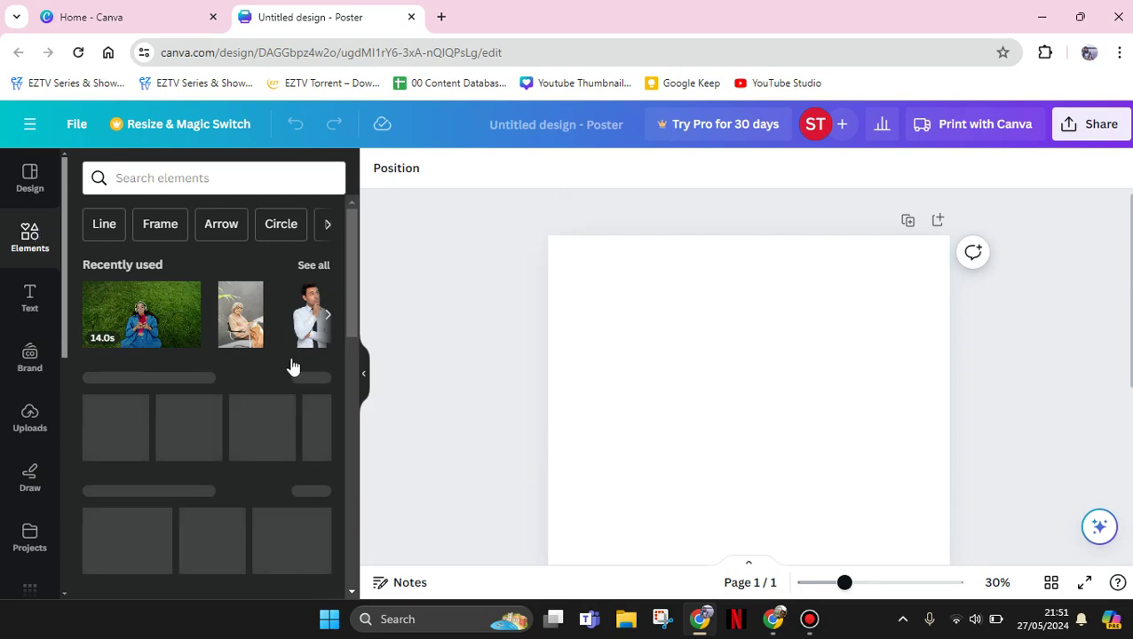
scroll(291, 364, "down", 3)
scroll(291, 364, "down", 3)
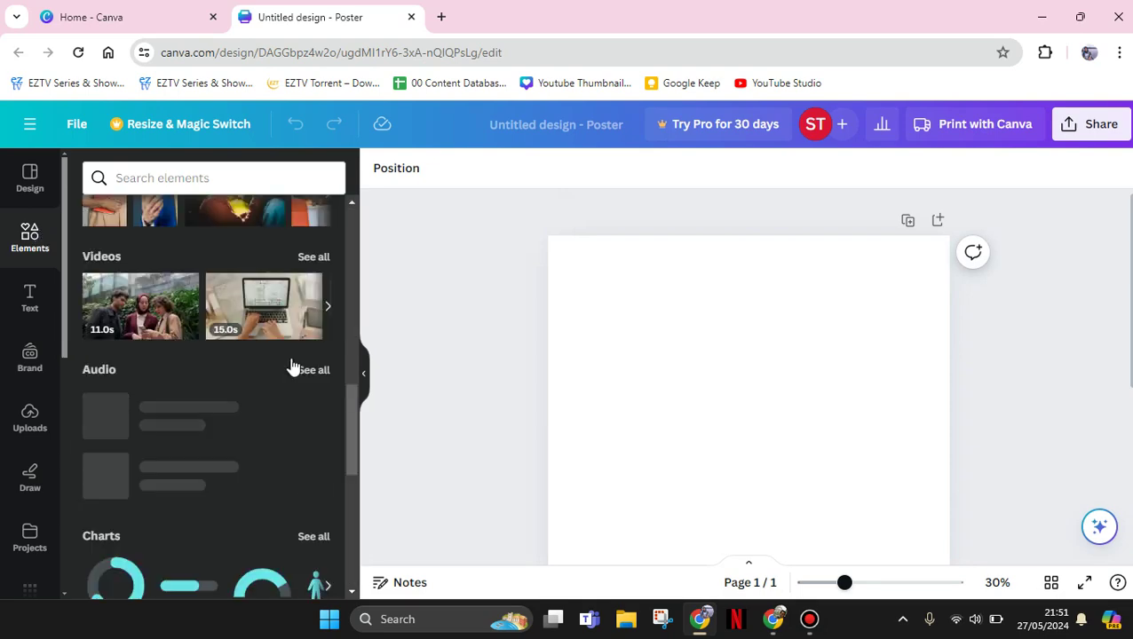
scroll(291, 364, "up", 6)
scroll(291, 364, "down", 5)
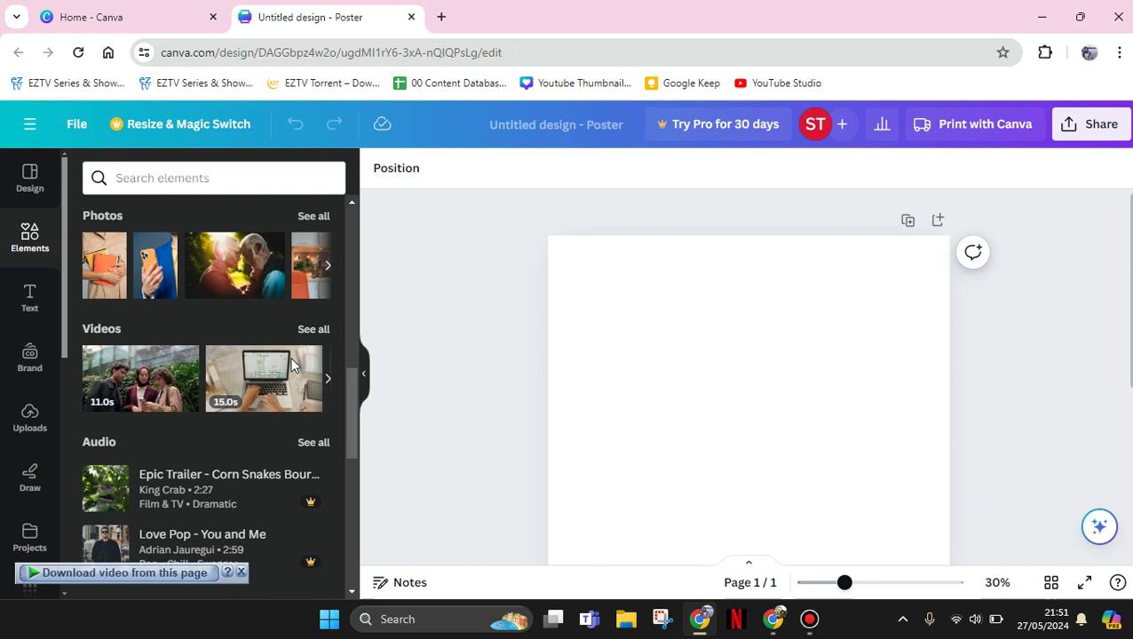
scroll(293, 366, "down", 3)
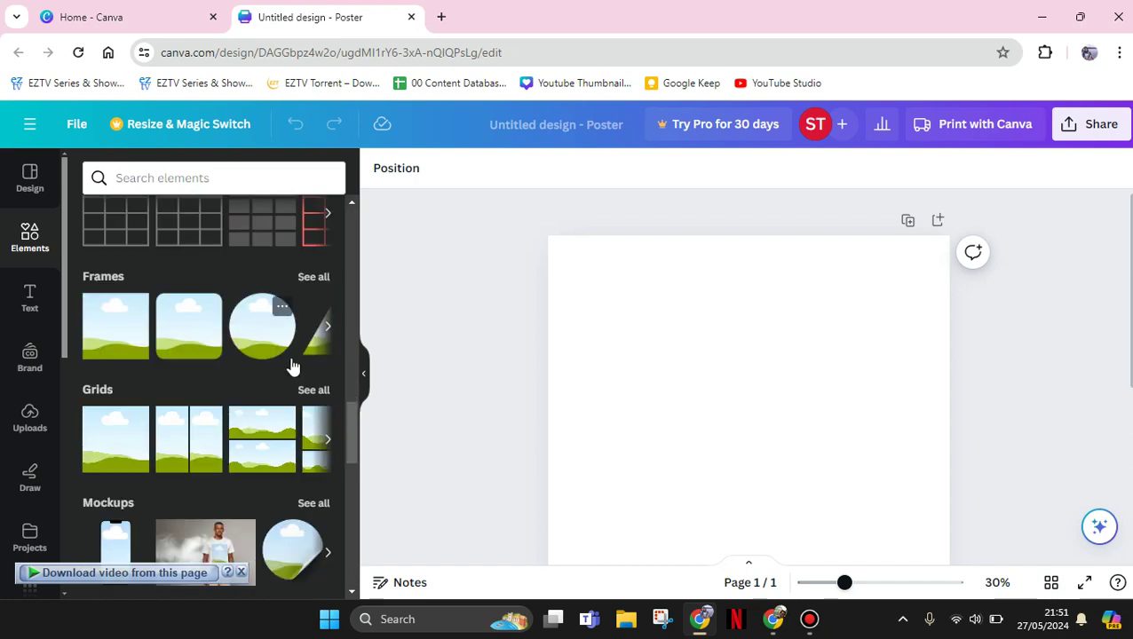
scroll(293, 366, "up", 8)
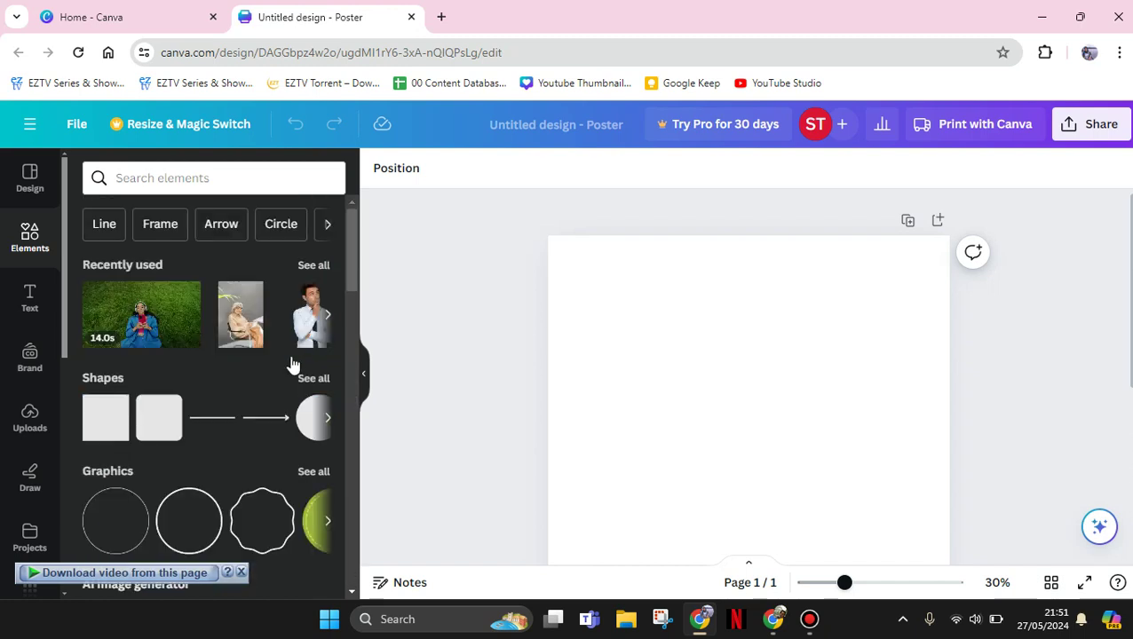
left_click(268, 186)
type("anim")
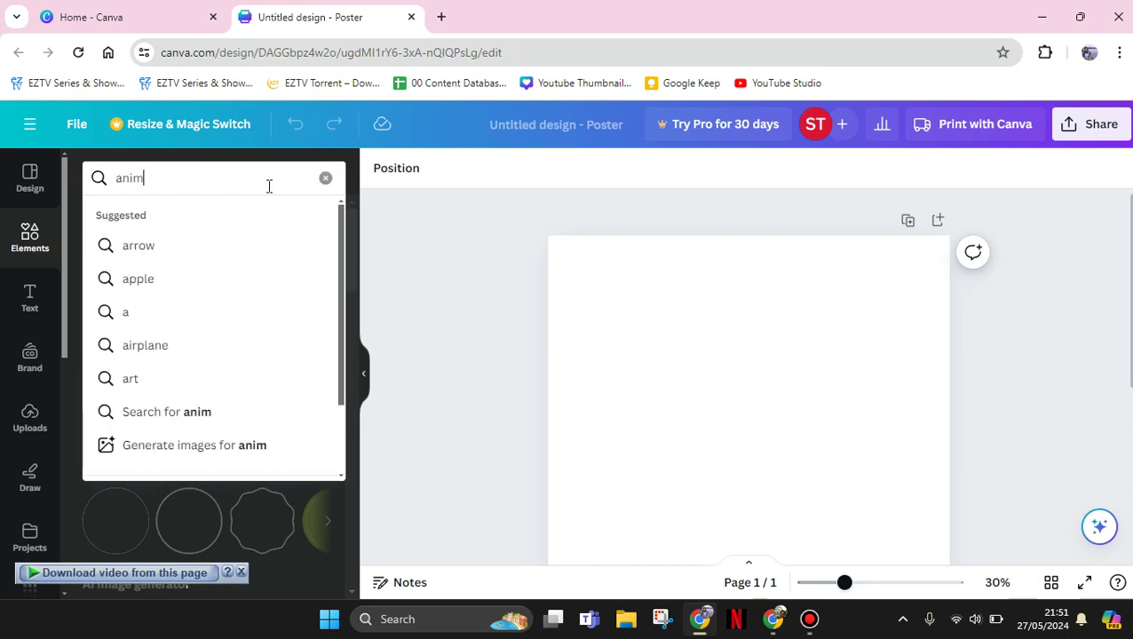
type("e")
key("Return")
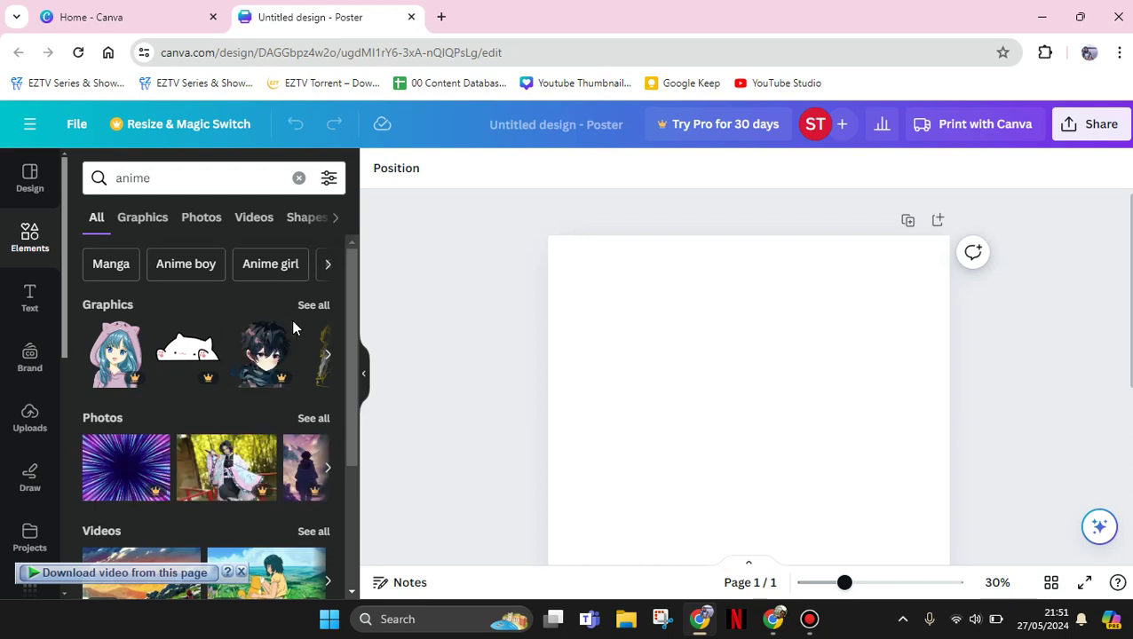
scroll(294, 325, "down", 2)
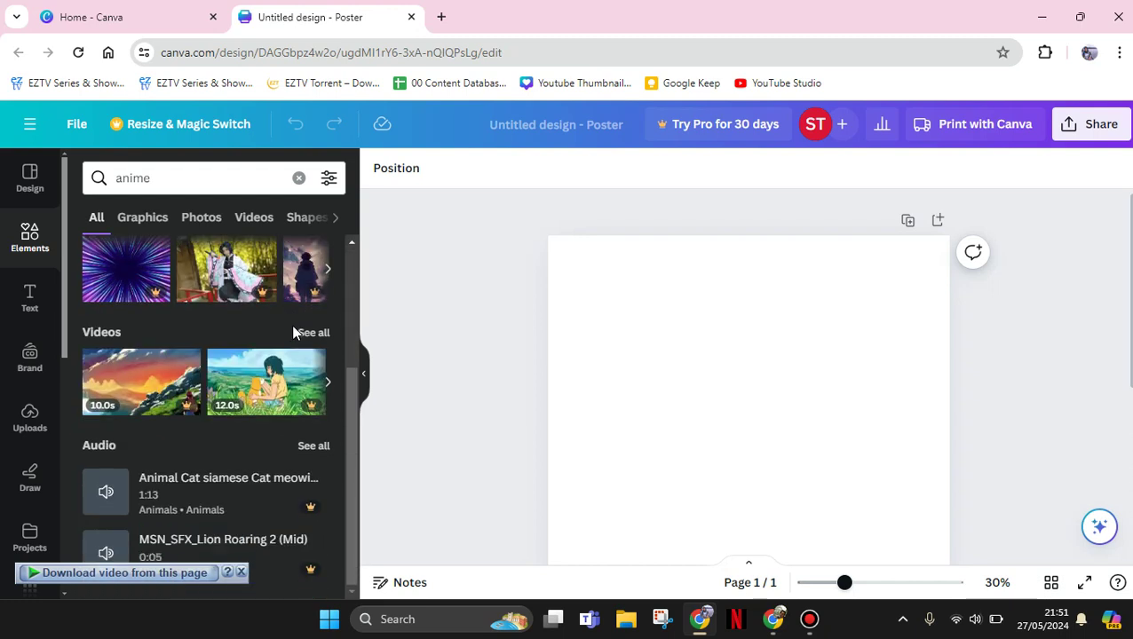
scroll(293, 331, "up", 2)
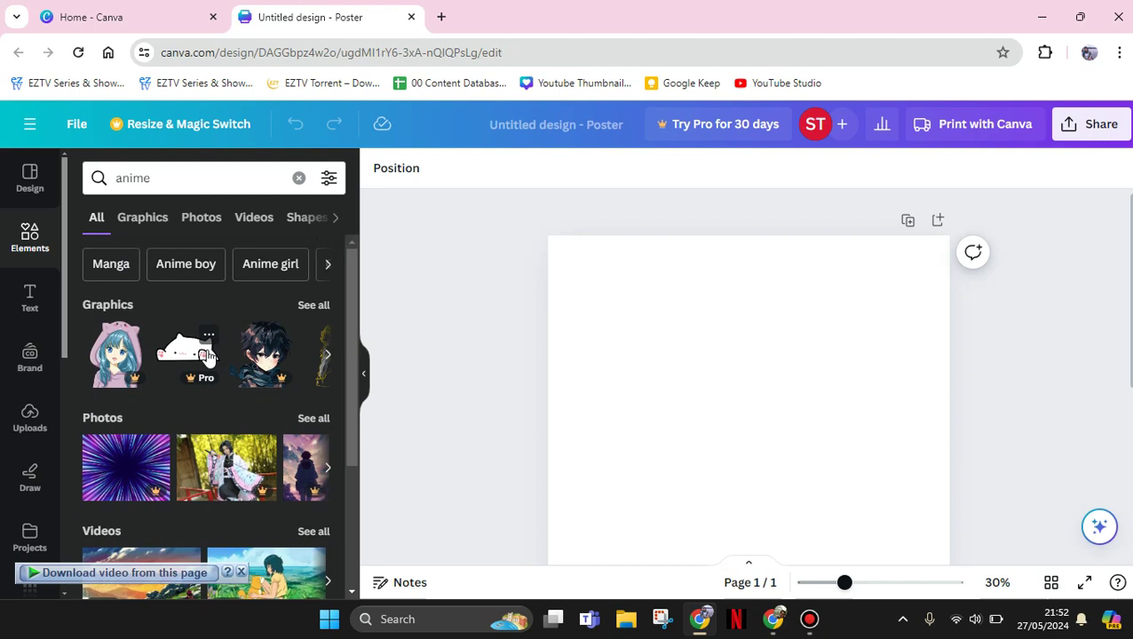
- Narrow the results to 'Anime boy' and browse the graphics until a white-hoodie boy appears
left_click(214, 265)
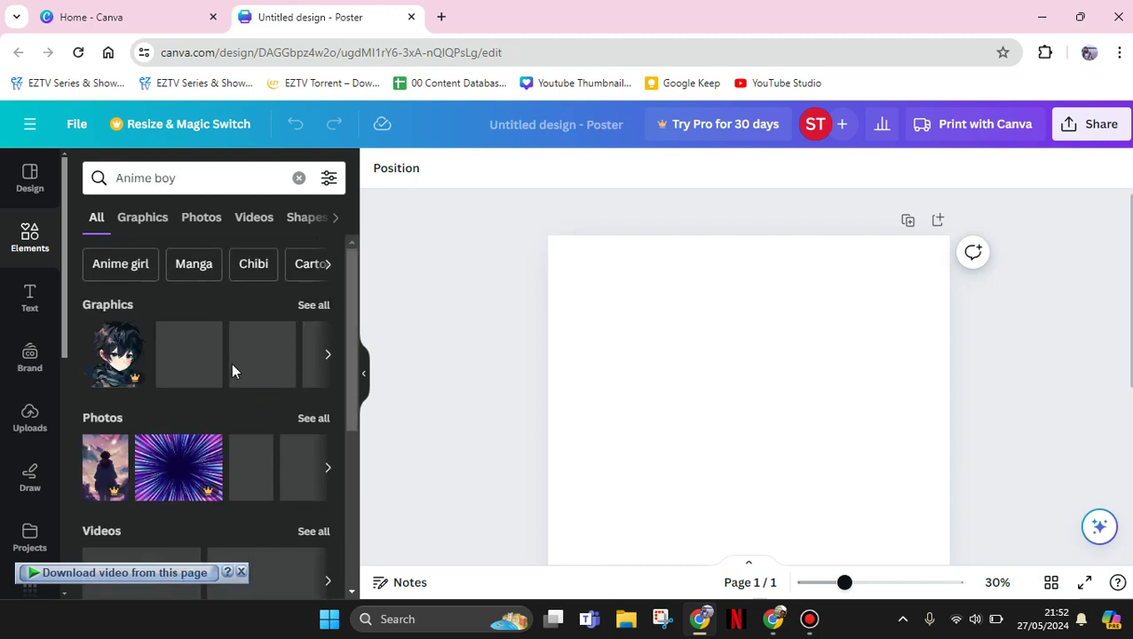
scroll(231, 366, "down", 3)
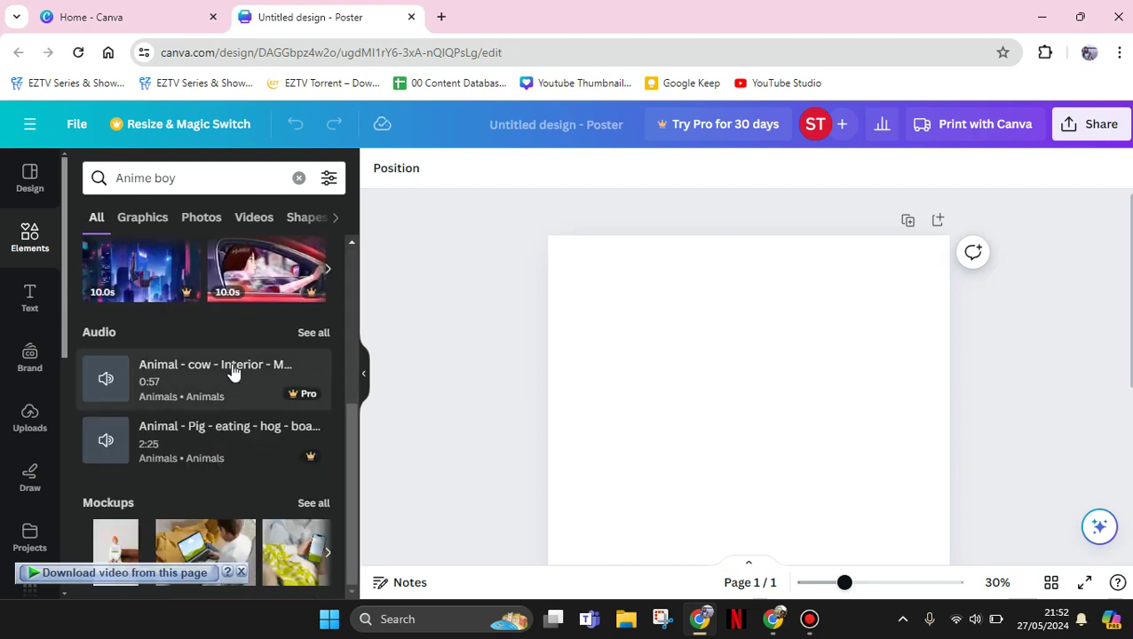
scroll(255, 426, "up", 3)
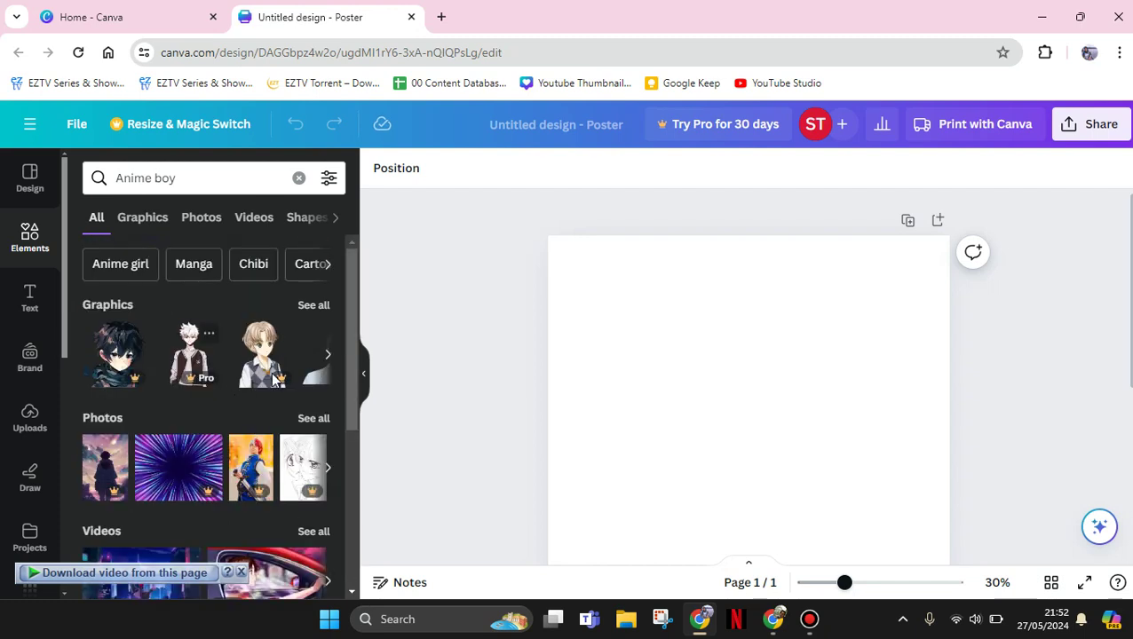
left_click(328, 355)
left_click(328, 355)
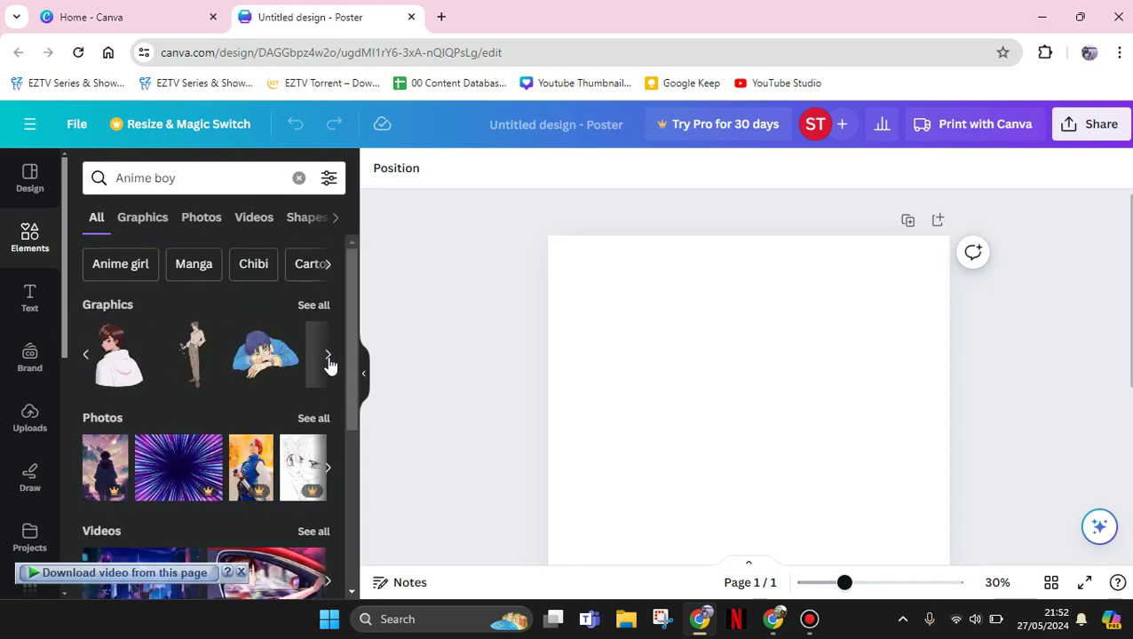
left_click_drag(115, 355, 753, 373)
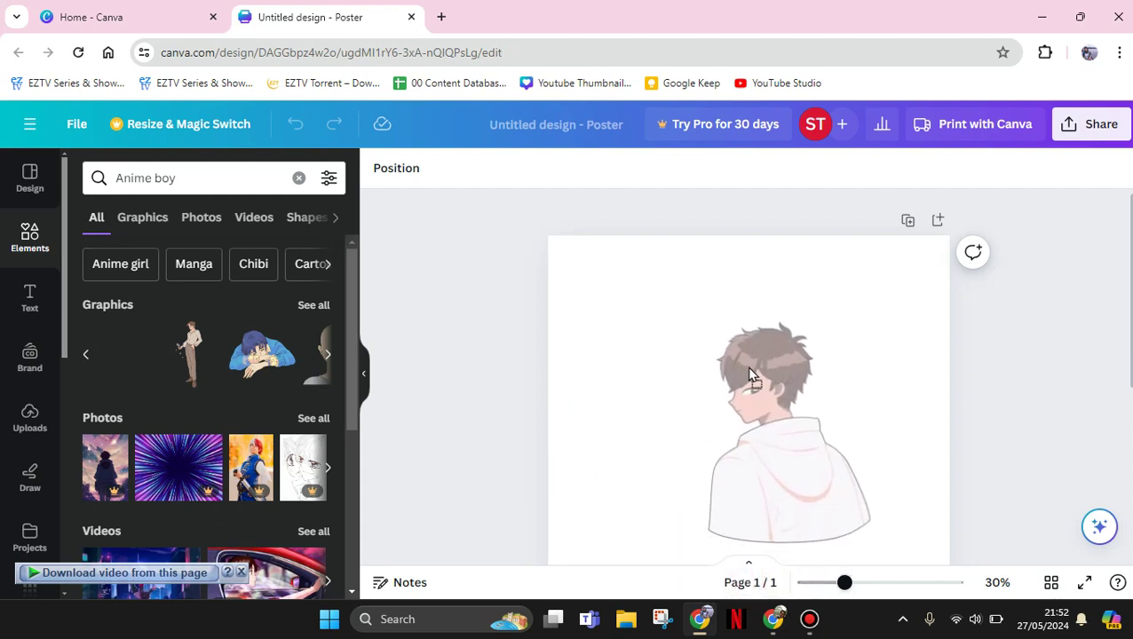
scroll(852, 400, "down", 3)
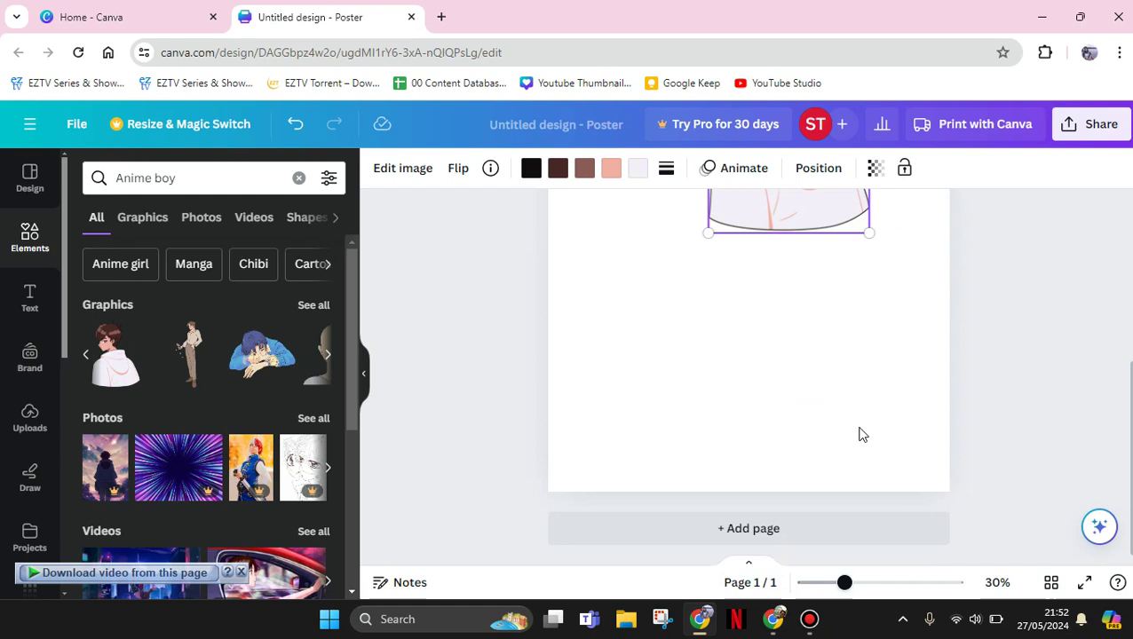
scroll(1065, 465, "up", 3)
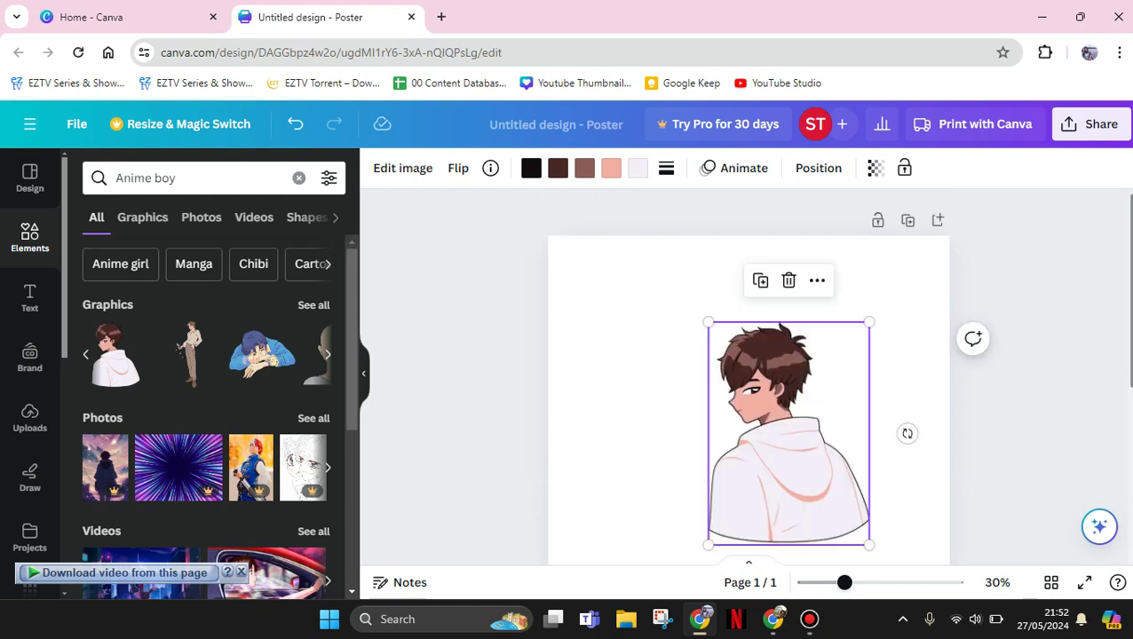
scroll(908, 418, "down", 2)
left_click_drag(757, 410, 731, 412)
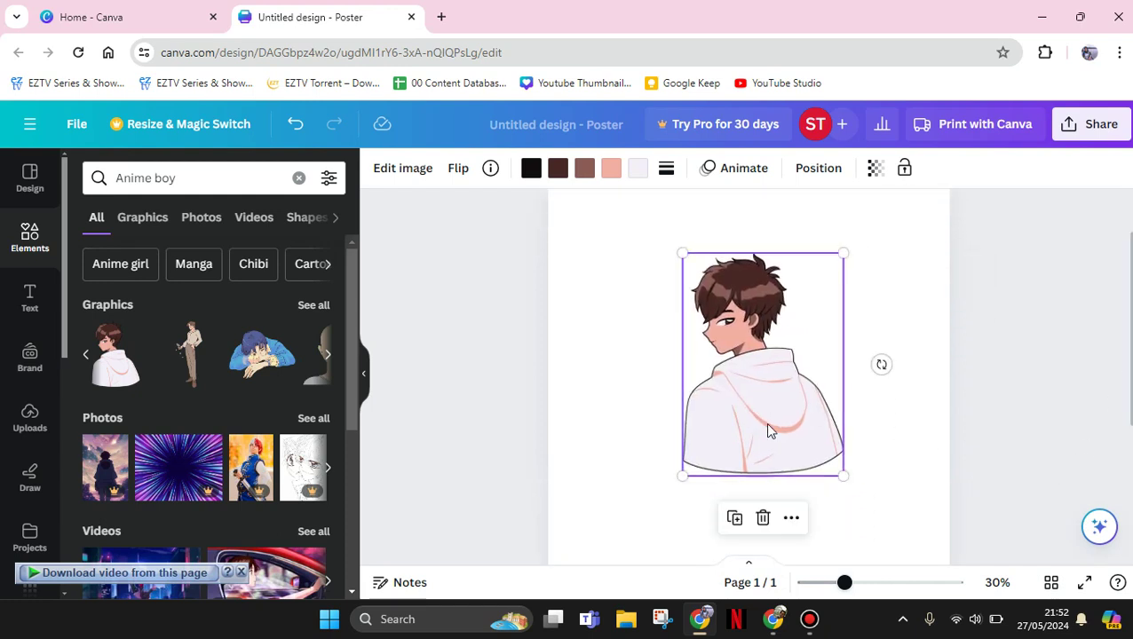
left_click_drag(843, 477, 886, 536)
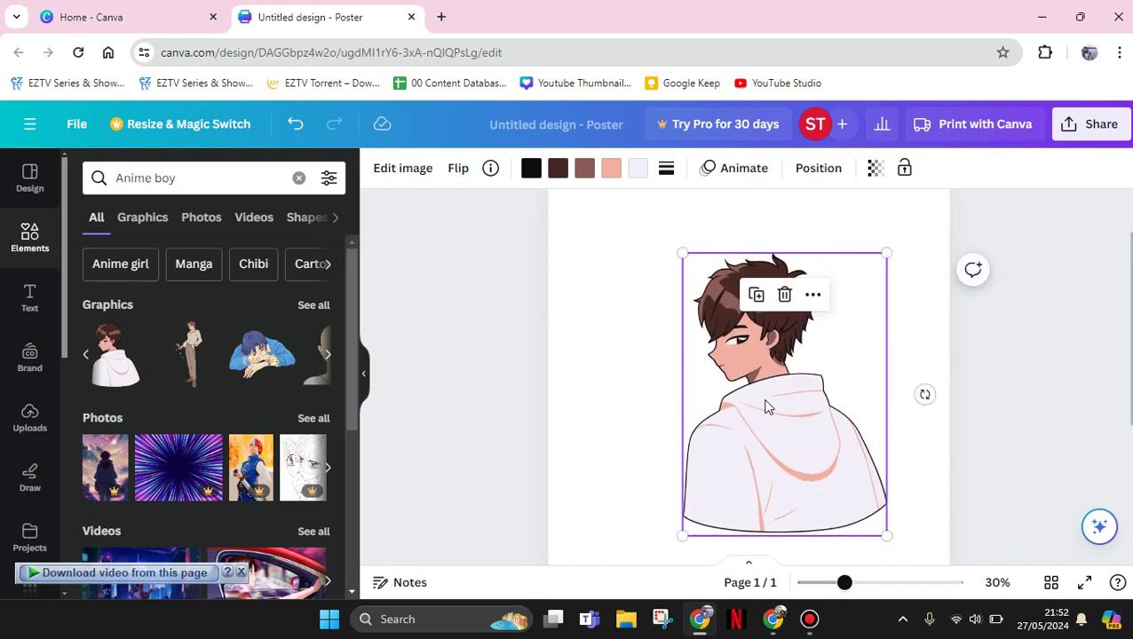
left_click_drag(763, 403, 752, 403)
scroll(759, 405, "up", 2)
scroll(760, 404, "down", 3)
scroll(875, 366, "up", 3)
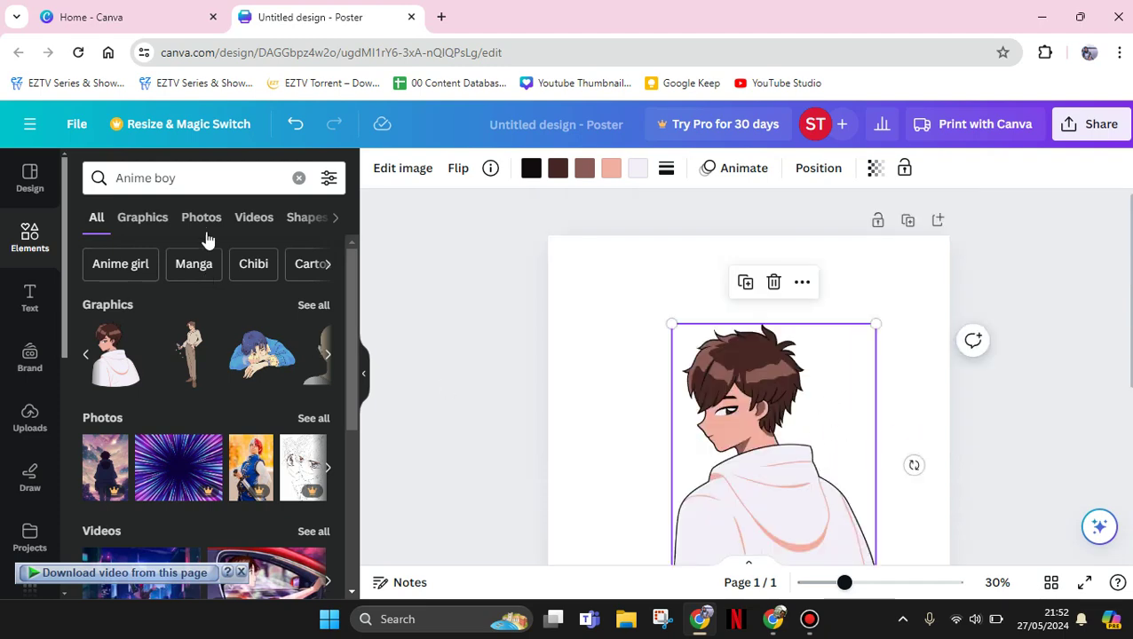
left_click(198, 179)
left_click(414, 247)
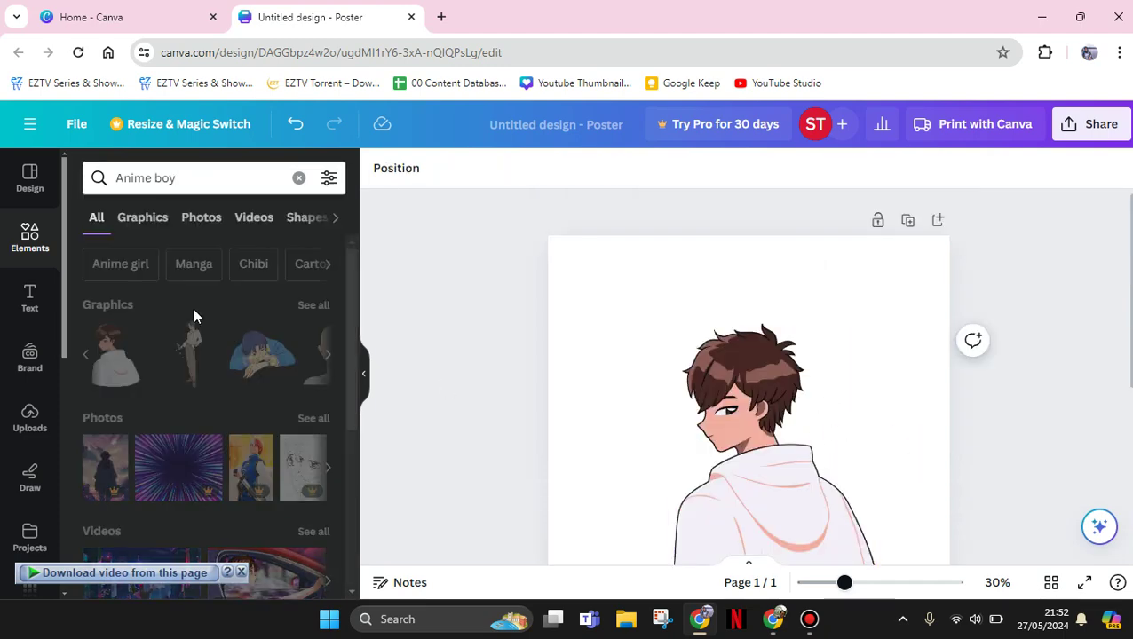
scroll(191, 293, "down", 4)
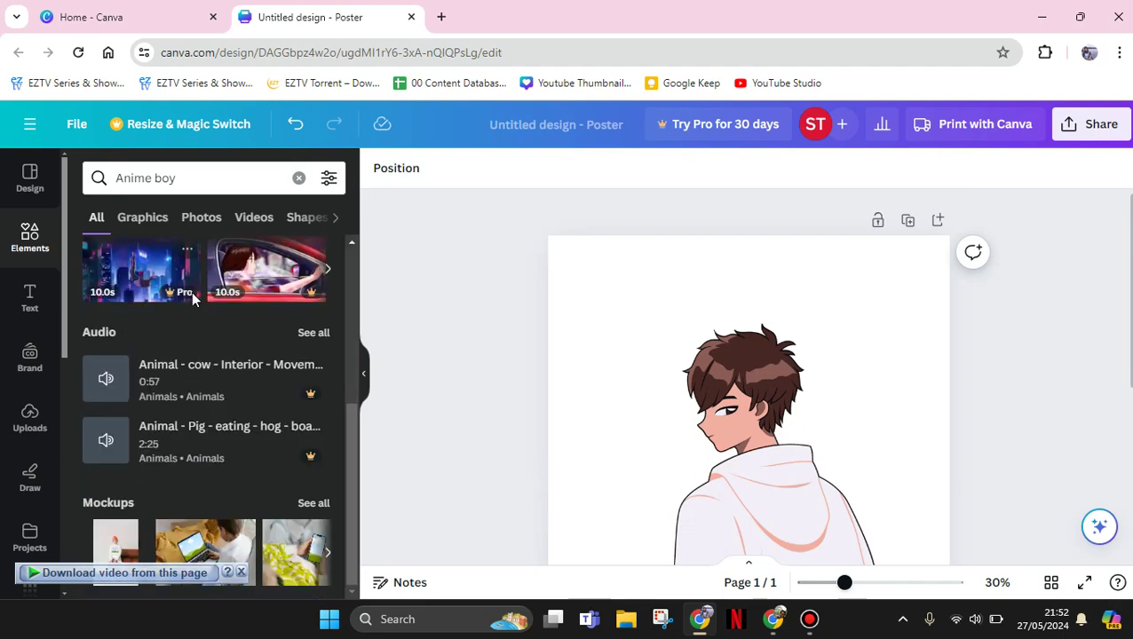
scroll(260, 431, "up", 1)
scroll(261, 430, "up", 3)
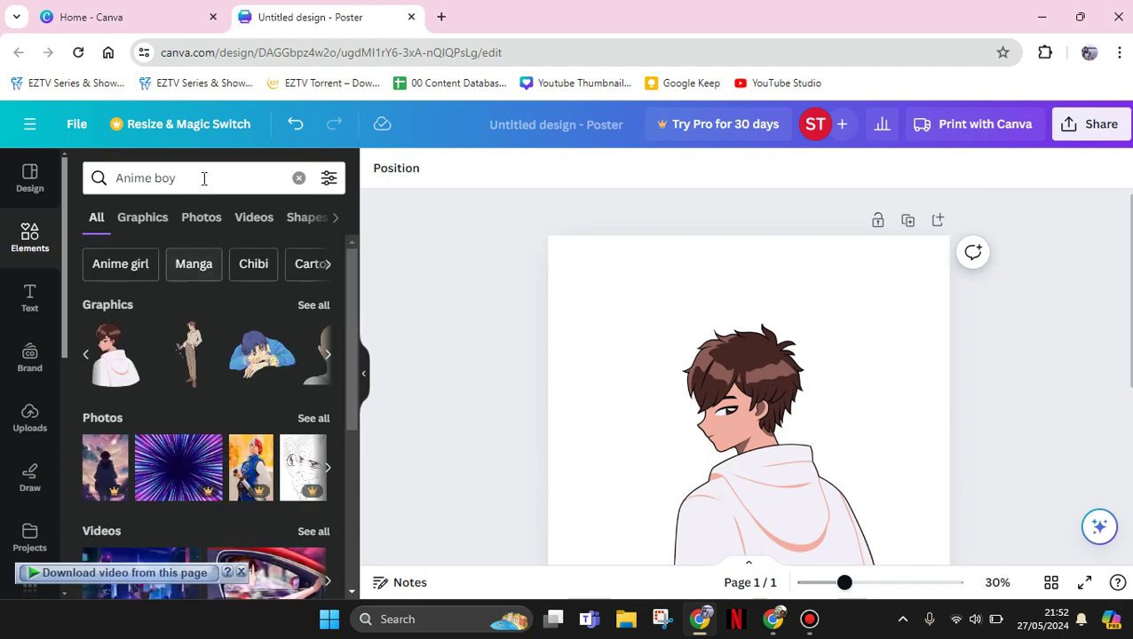
- Search elements for 'hat' and browse to the end of the hat graphics
left_click(203, 178)
key("ctrl+a")
type("s")
key("BackSpace")
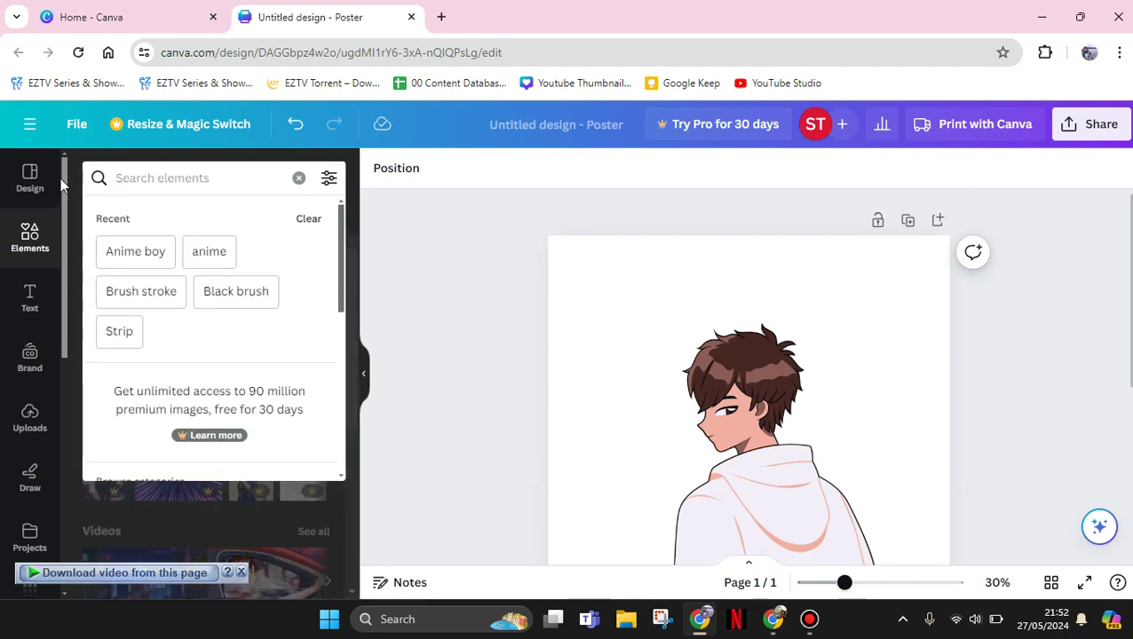
type("hat")
key("Return")
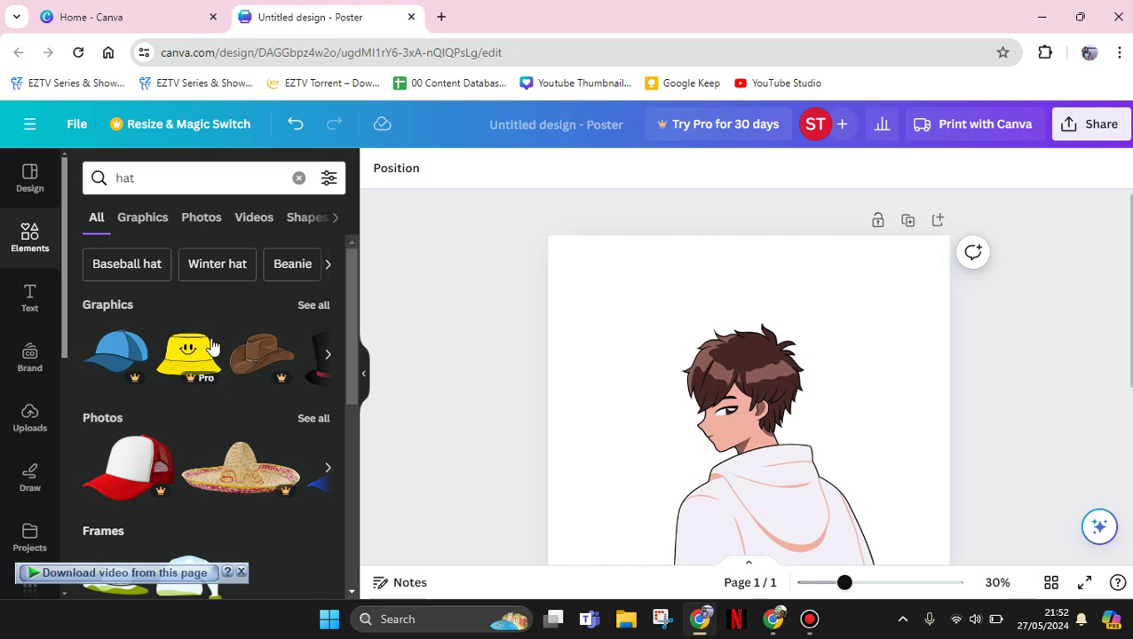
mouse_move(188, 355)
left_click(328, 357)
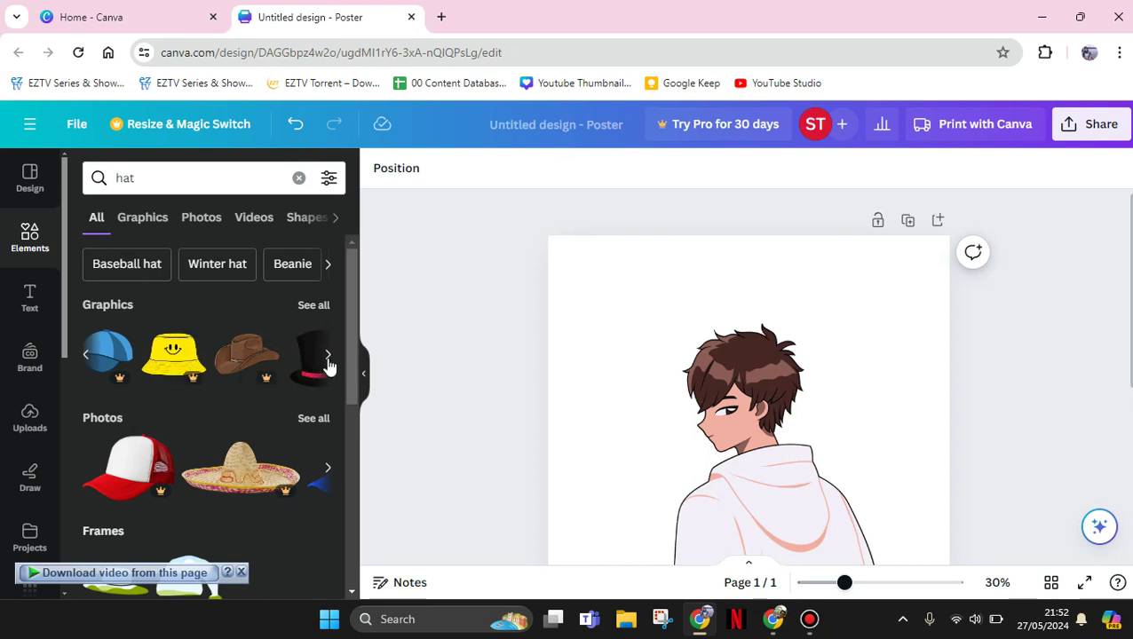
left_click(328, 360)
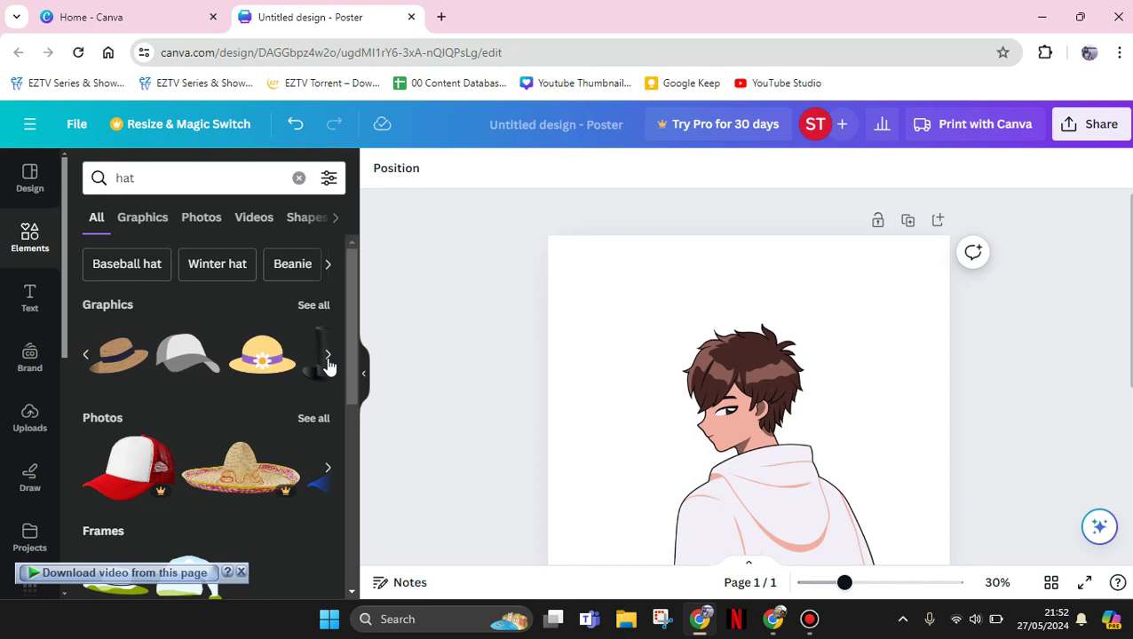
left_click(328, 359)
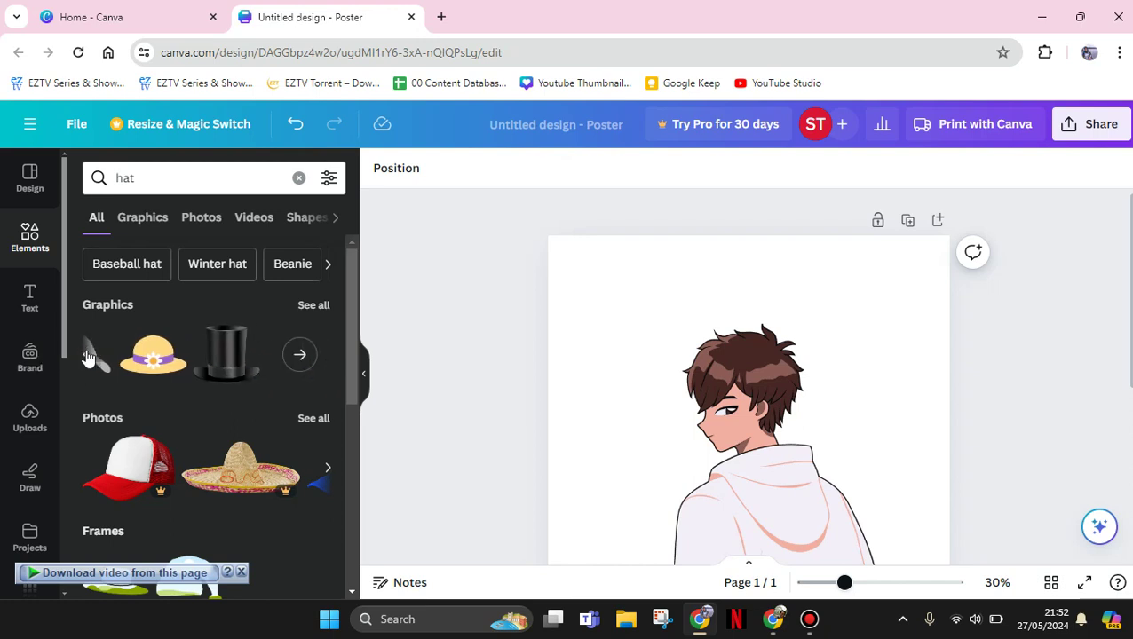
- Place the brown straw hat on the anime boy's head and align the two graphics
scroll(189, 368, "left", 3)
left_click_drag(188, 368, 699, 342)
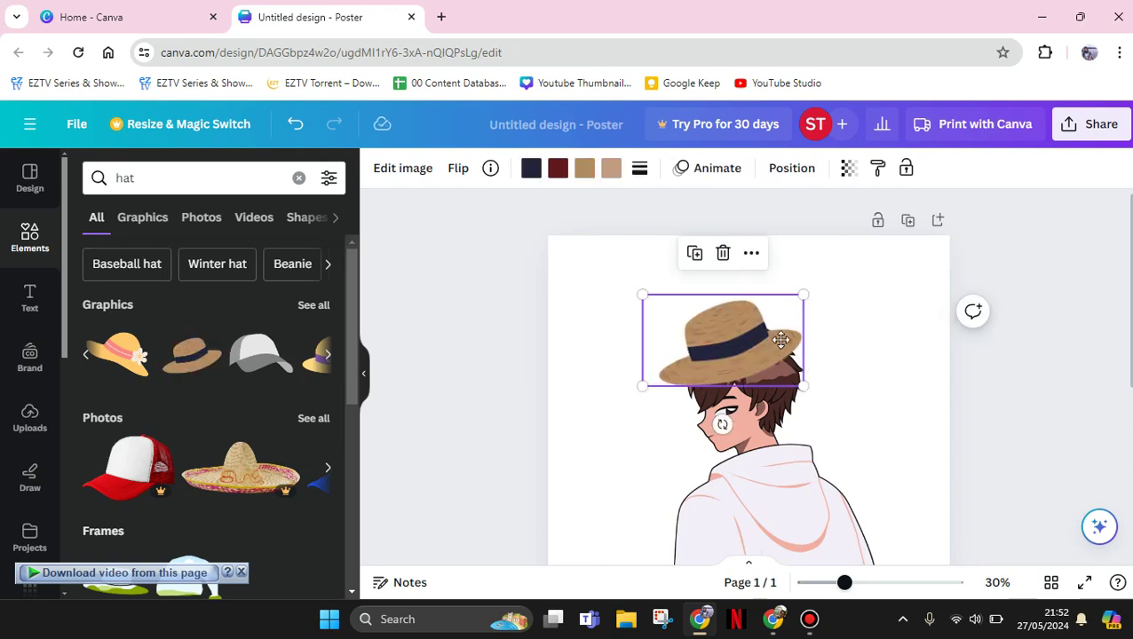
left_click_drag(756, 335, 785, 335)
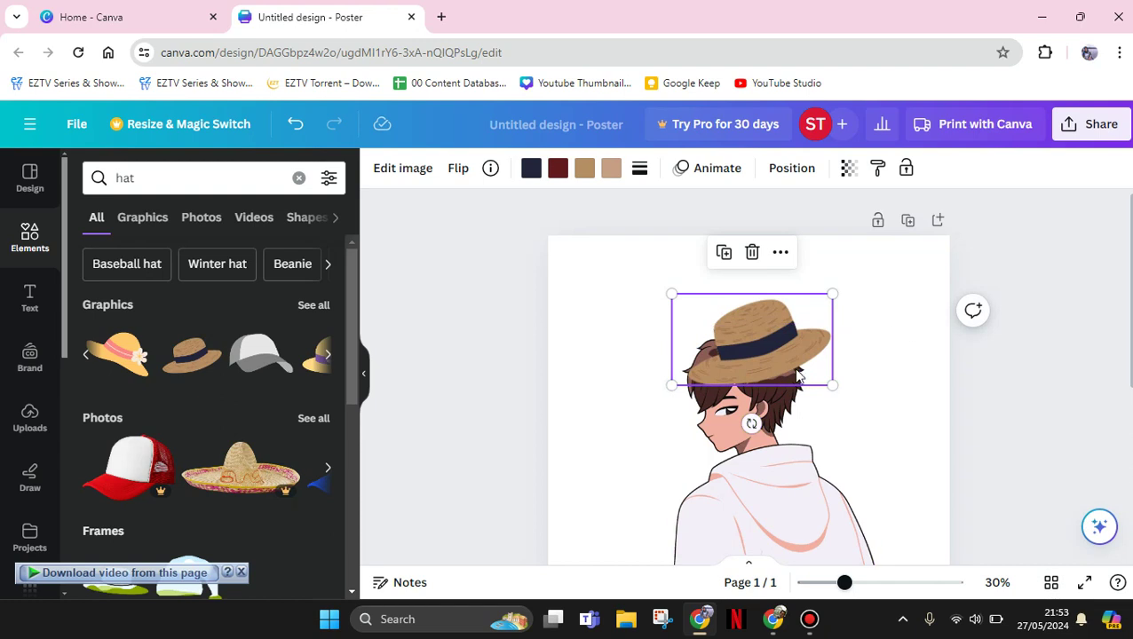
mouse_move(752, 423)
left_mouse_down()
mouse_move(740, 427)
mouse_move(776, 348)
mouse_move(786, 369)
mouse_move(783, 355)
left_mouse_up()
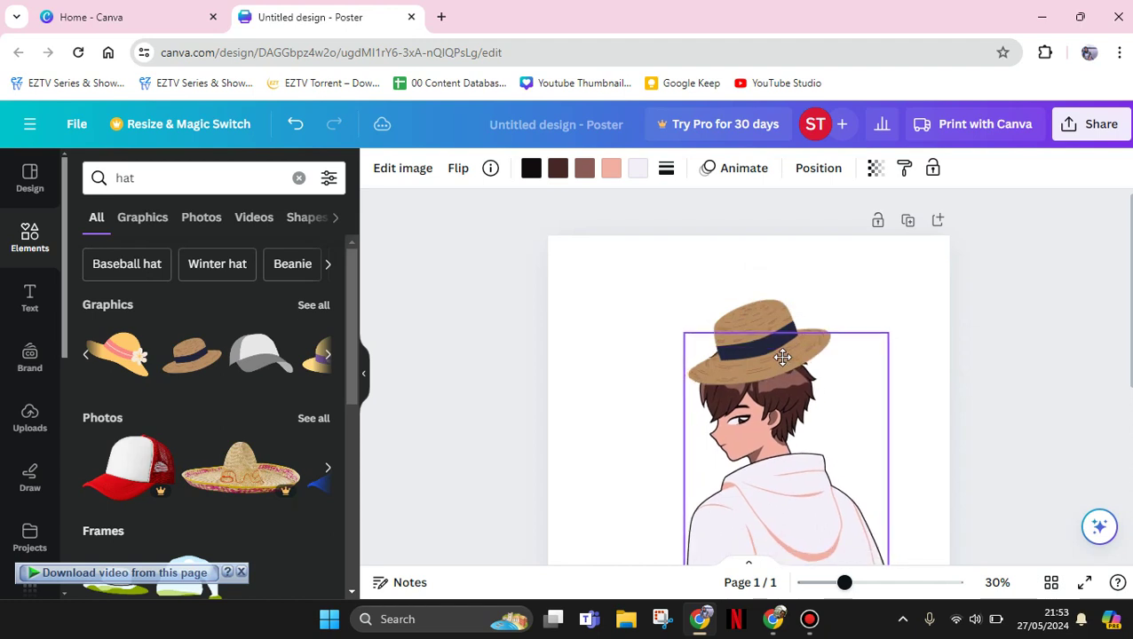
left_click(765, 330)
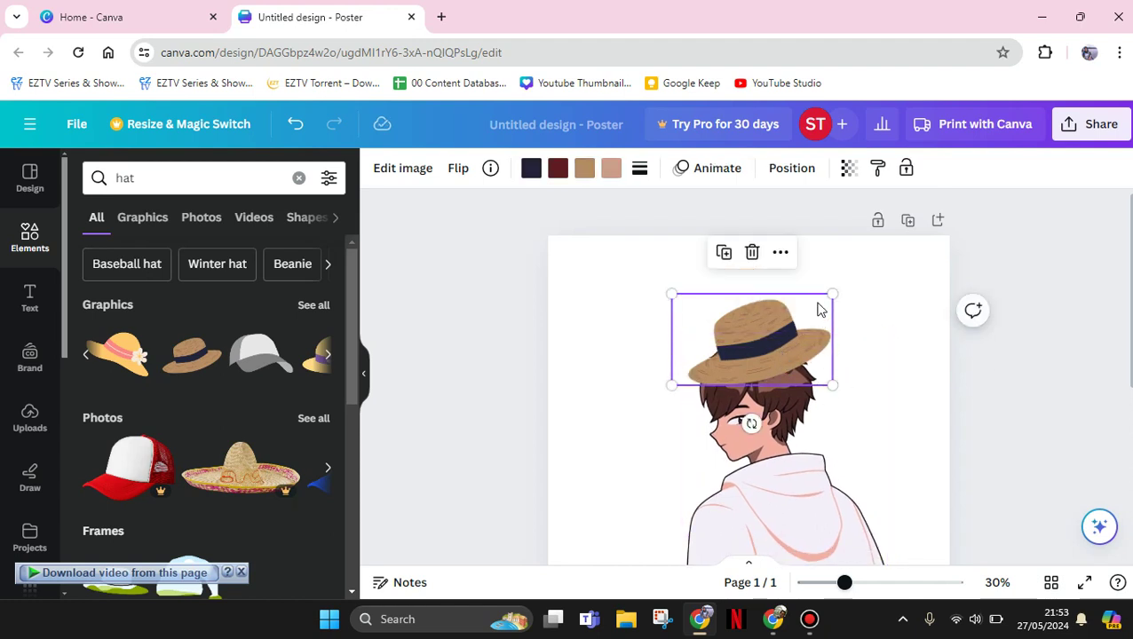
left_click(780, 253)
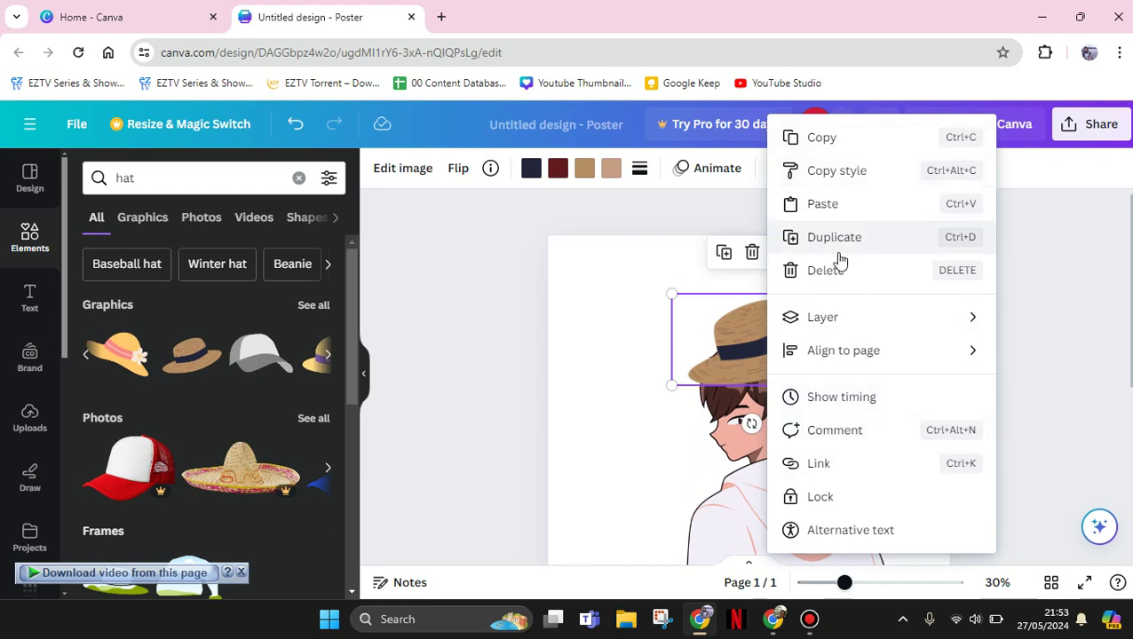
mouse_move(843, 350)
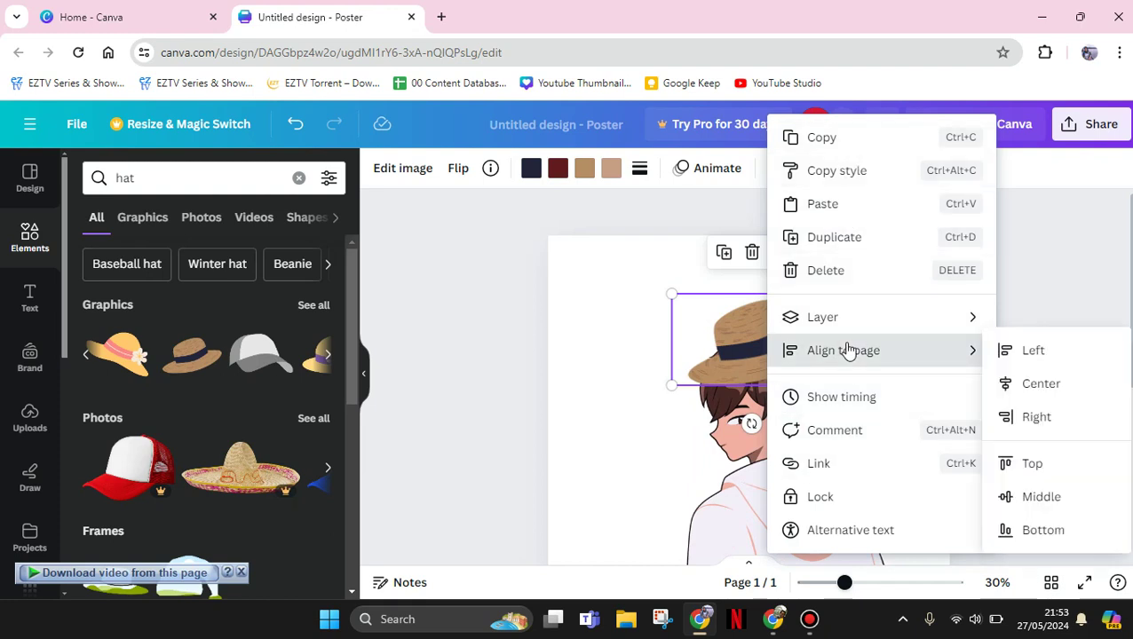
left_click(768, 362)
mouse_move(767, 362)
left_mouse_down()
mouse_move(779, 369)
mouse_move(747, 367)
left_mouse_up()
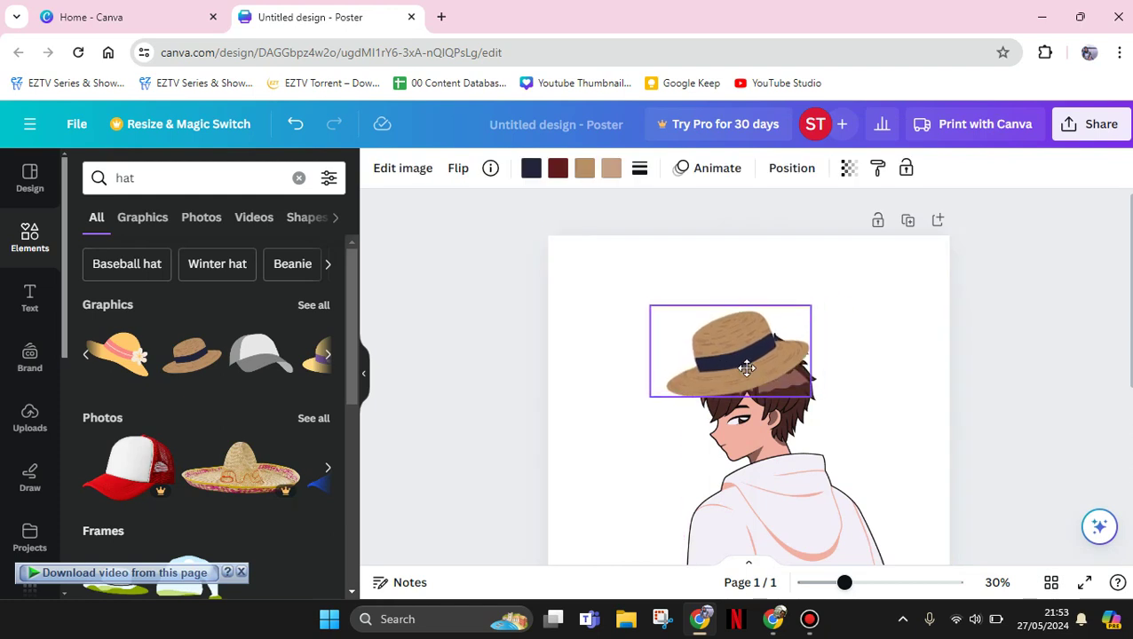
- Enlarge the straw hat to fit the boy's head and settle its position
left_click(883, 374)
scroll(978, 353, "down", 3)
scroll(978, 353, "down", 2)
scroll(978, 353, "up", 2)
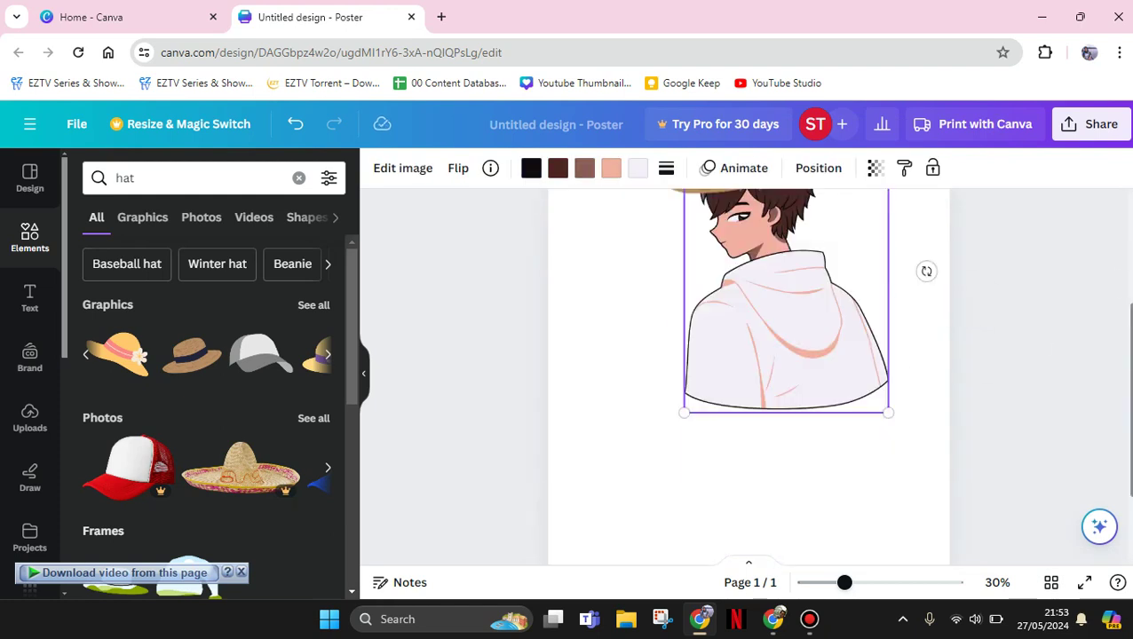
scroll(775, 222, "up", 1)
scroll(775, 222, "up", 2)
scroll(774, 222, "up", 2)
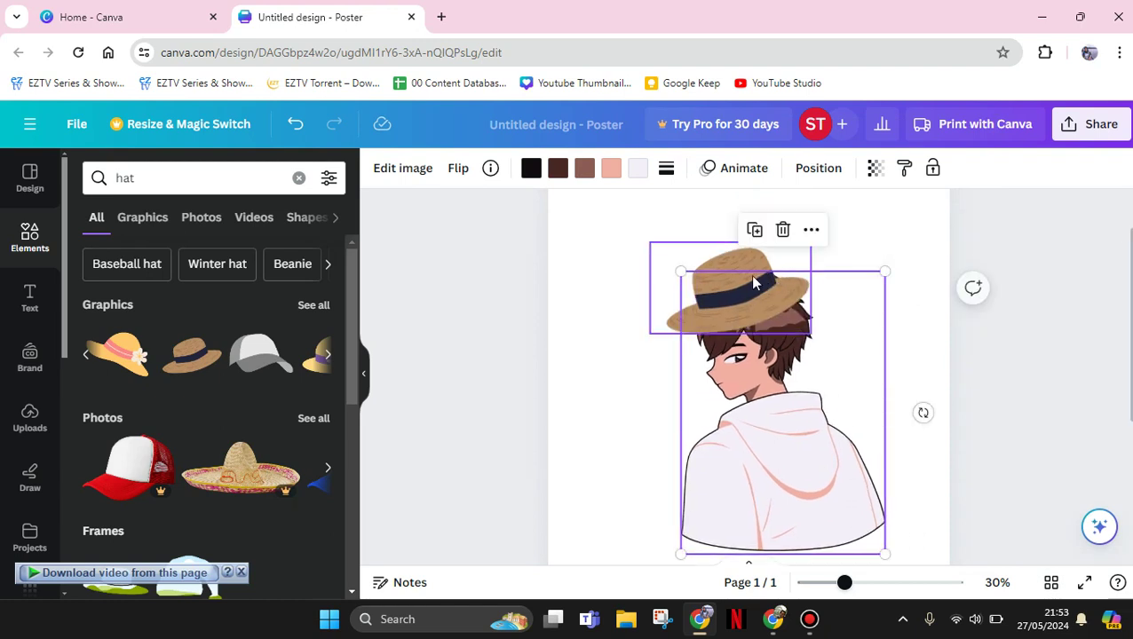
left_click(797, 321)
left_click_drag(806, 333, 830, 345)
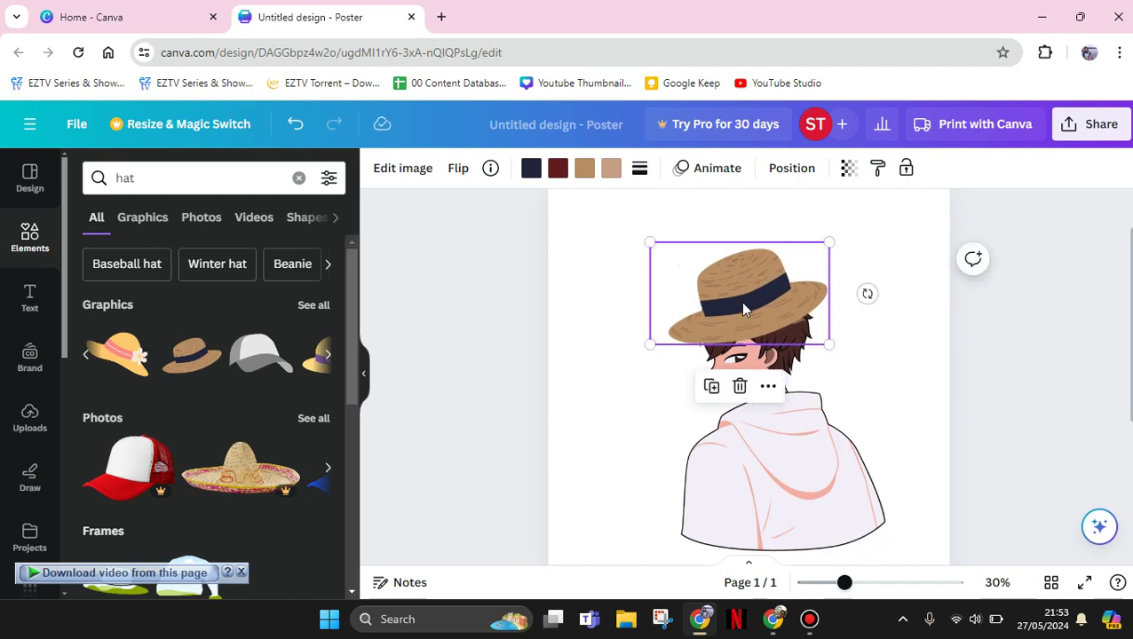
left_click_drag(740, 301, 735, 297)
- Look over the design's sharing options
left_click(867, 324)
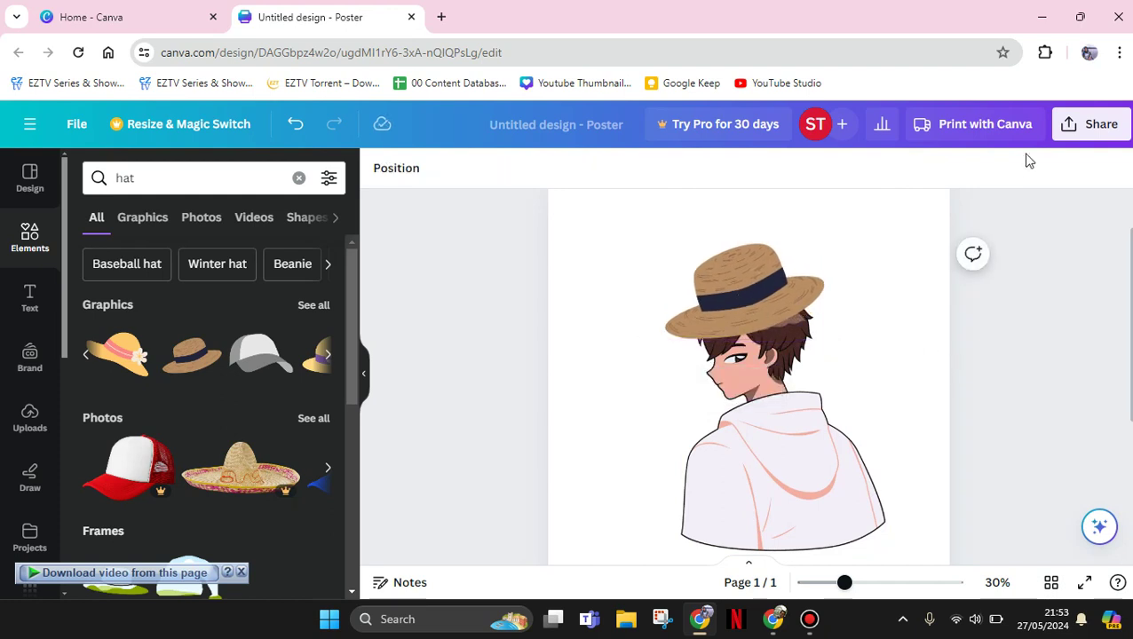
left_click(1094, 127)
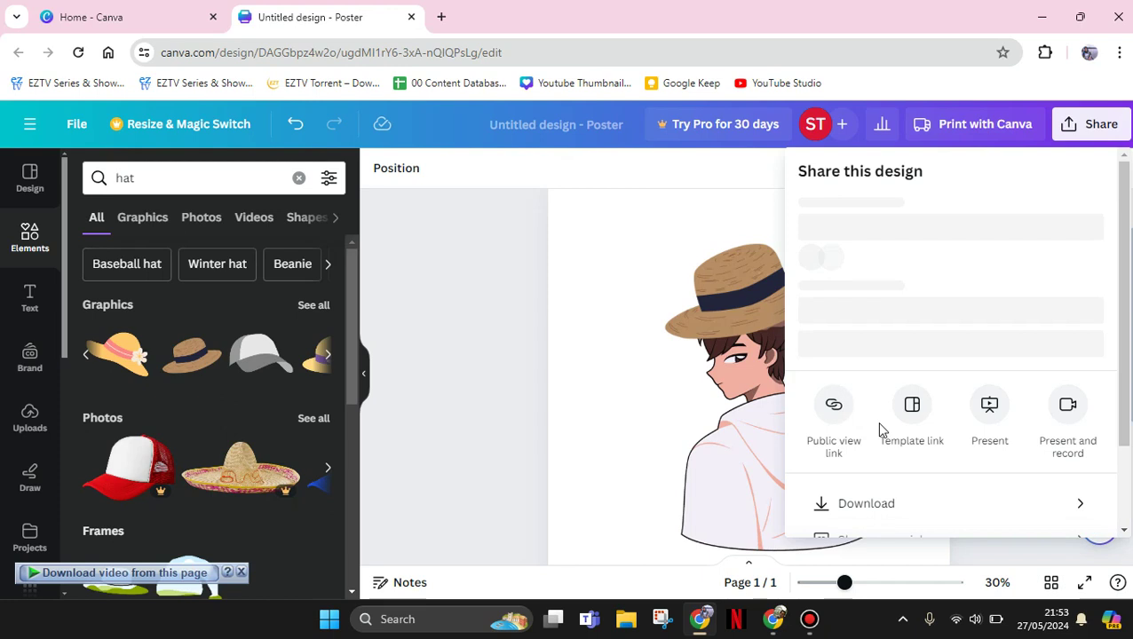
scroll(865, 399, "down", 2)
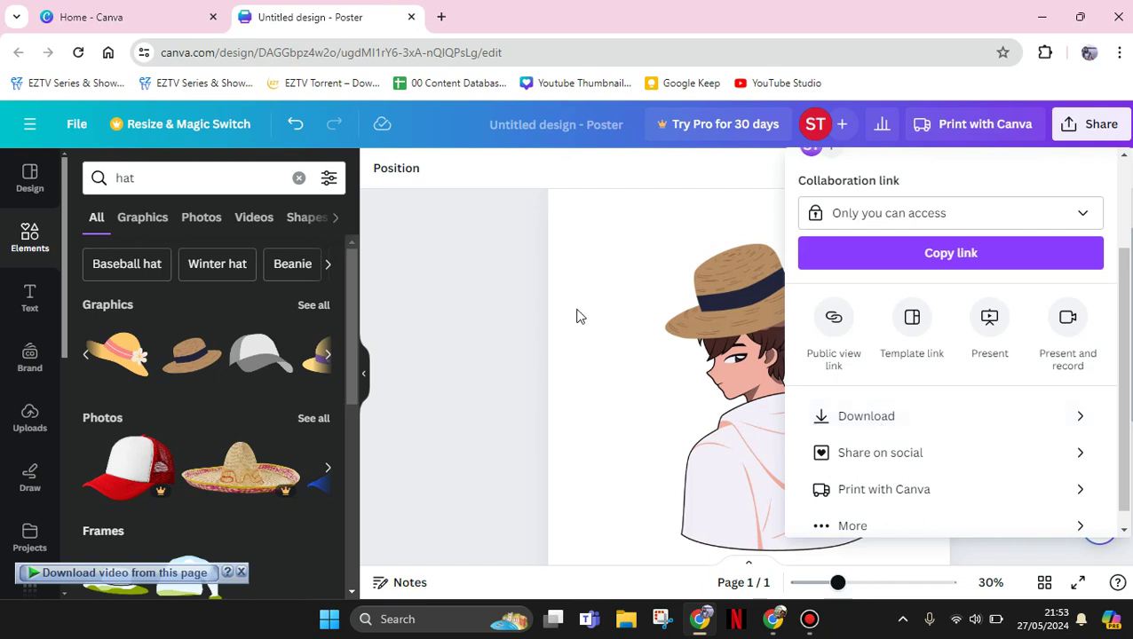
- Delete the straw hat and add the grey cap graphic instead
left_click(718, 313)
key("Delete")
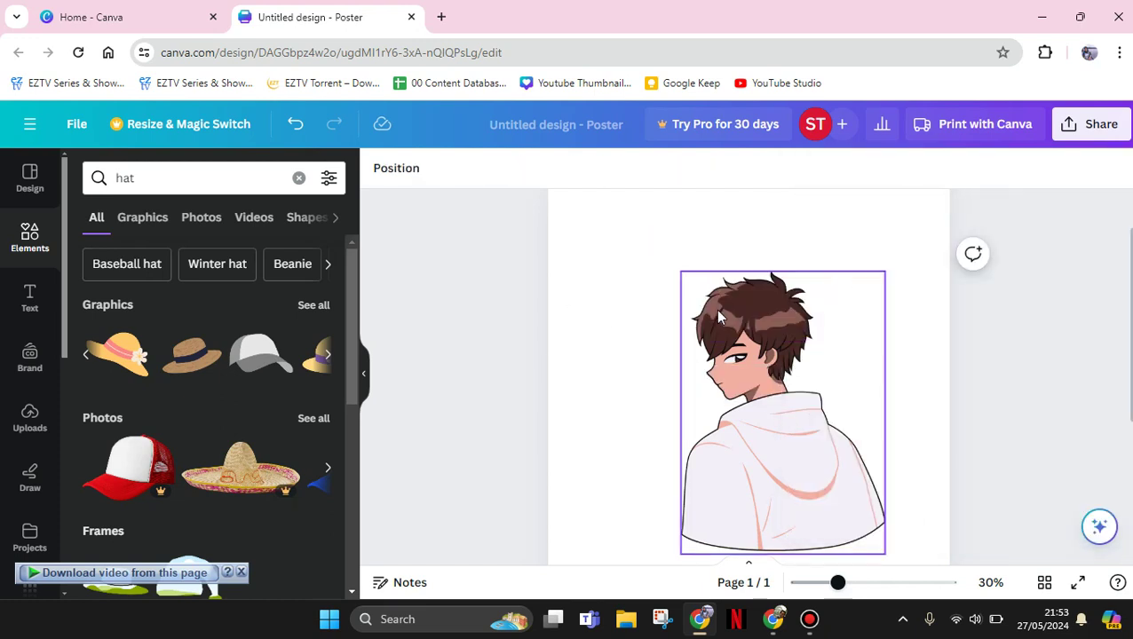
left_click(265, 356)
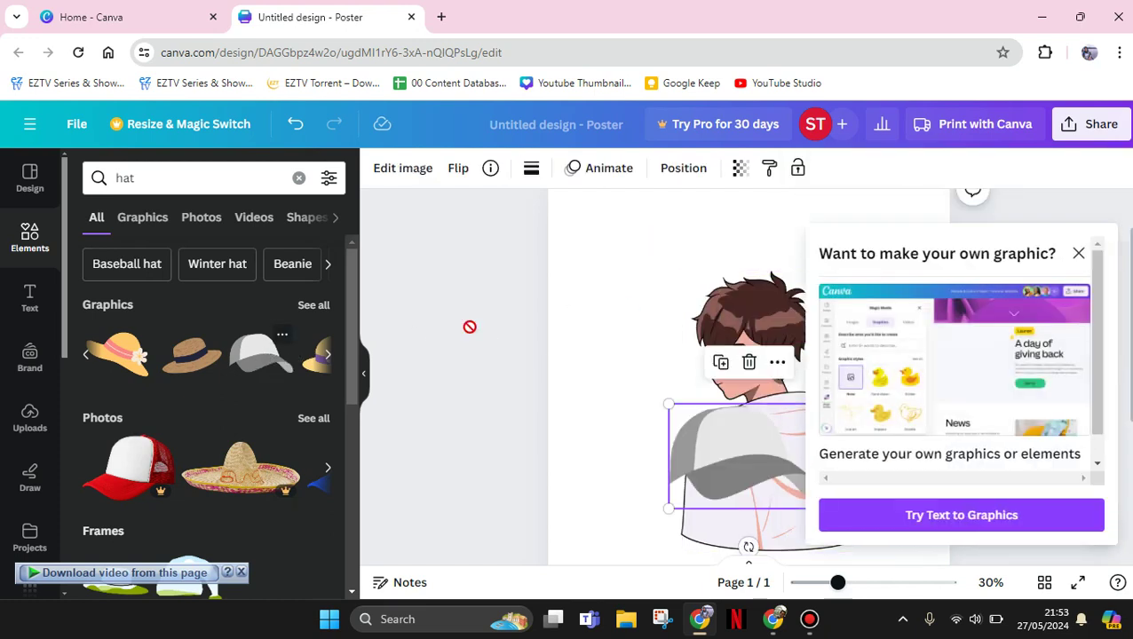